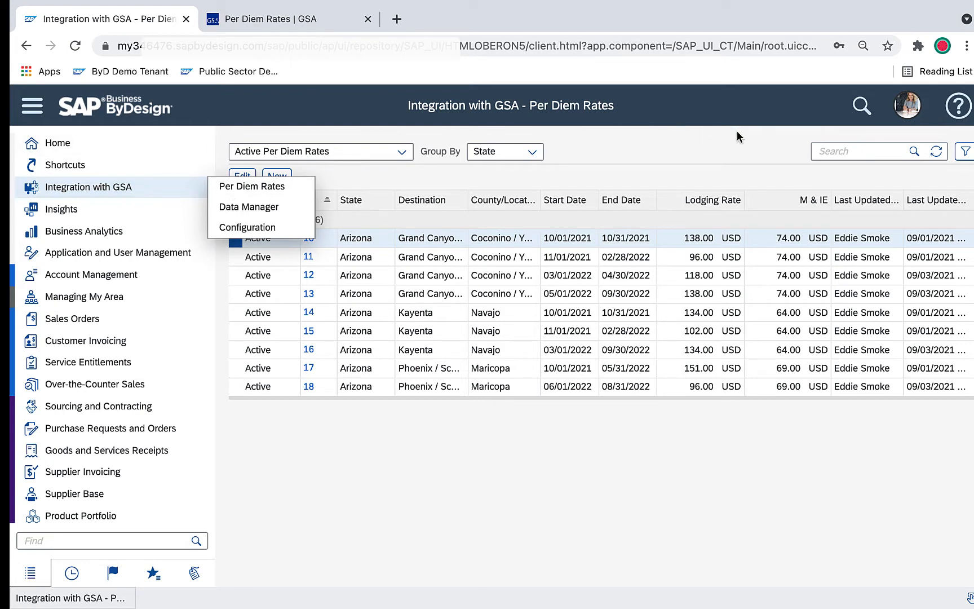
Check the per diem rate lookup and spreadsheet download on the GSA website, and return to the ByDesign per diem rates list.
{"action": "left_click", "coordinate": [708, 133]}
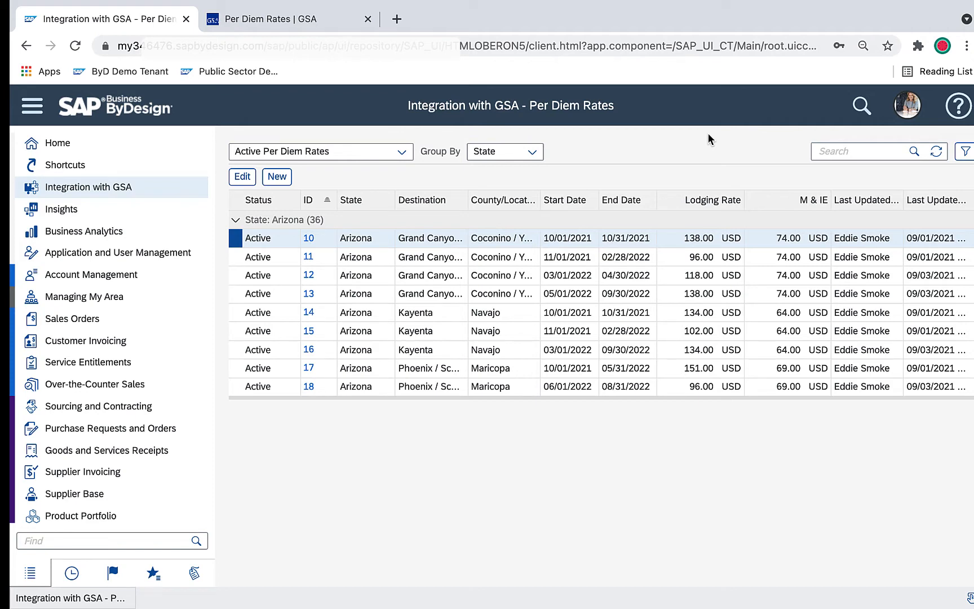
{"action": "left_click", "coordinate": [236, 24]}
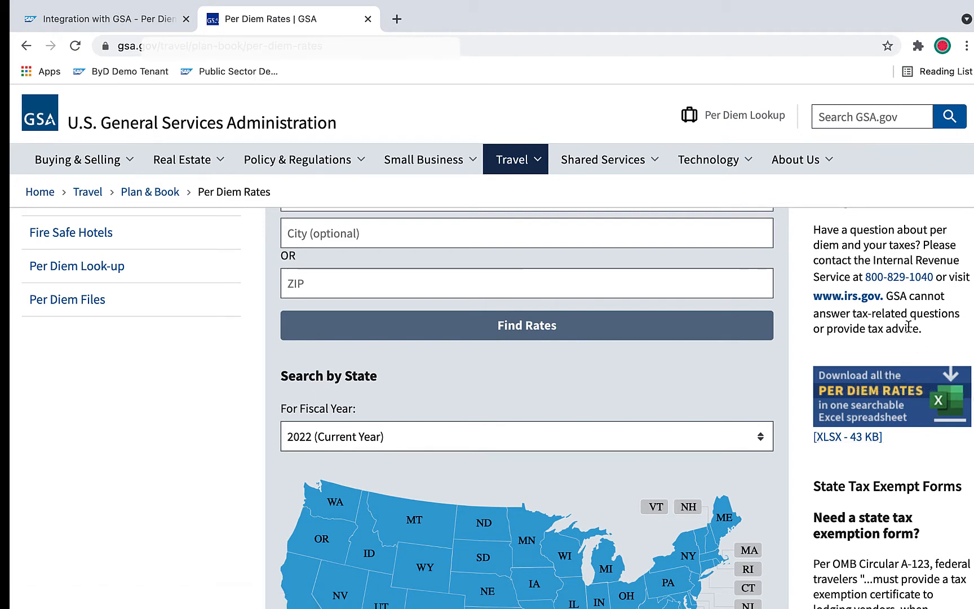
{"action": "left_click", "coordinate": [145, 22]}
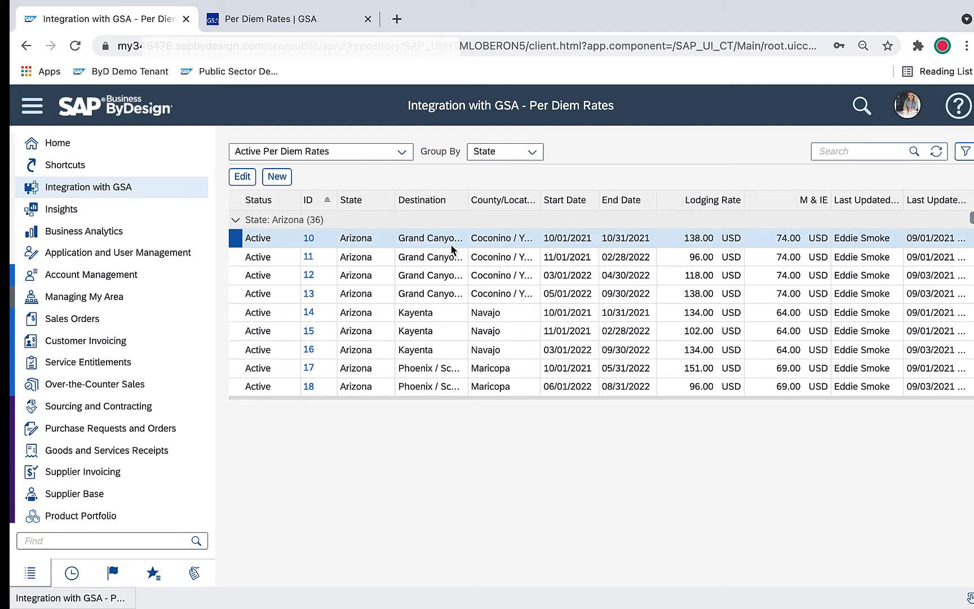
Open the base configuration of the GSA integration, review its expense types and default rates, and close it.
{"action": "left_click", "coordinate": [183, 192]}
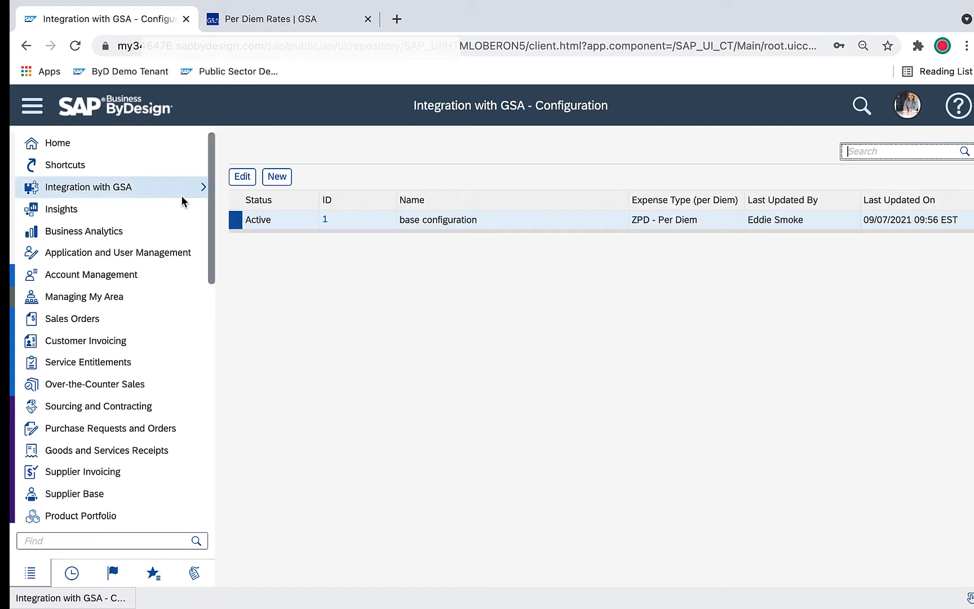
{"action": "left_click", "coordinate": [242, 177]}
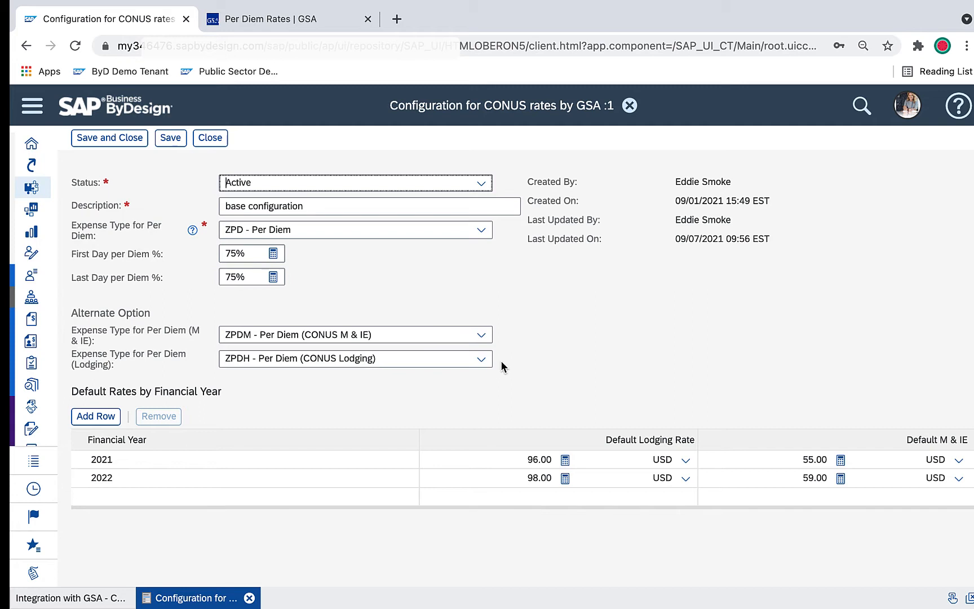
{"action": "left_click", "coordinate": [209, 141]}
Review the per Diem Rates FY 2022 record in the GSA Data Manager and its available data actions, without changing it.
{"action": "mouse_move", "coordinate": [197, 184]}
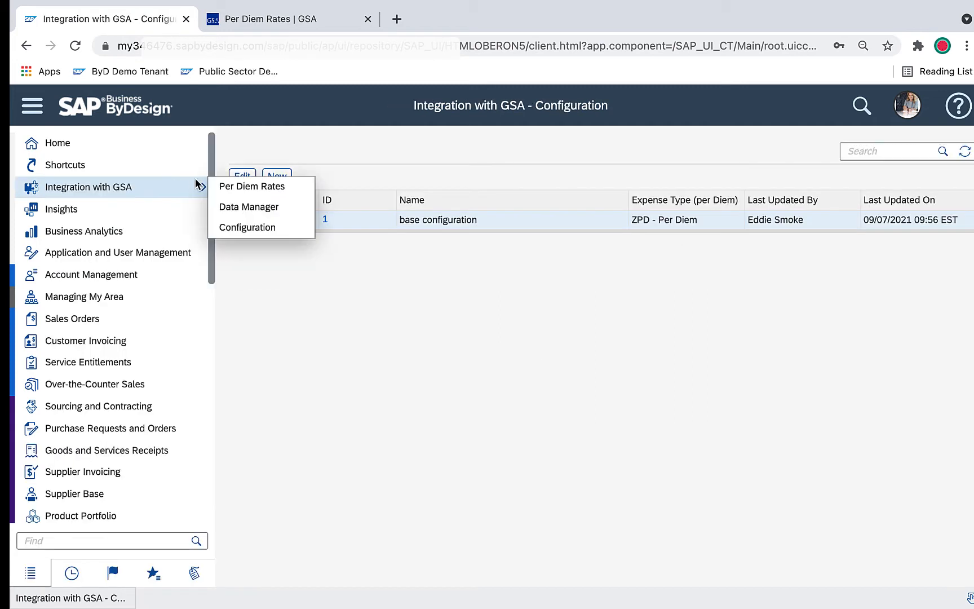
{"action": "left_click", "coordinate": [256, 207]}
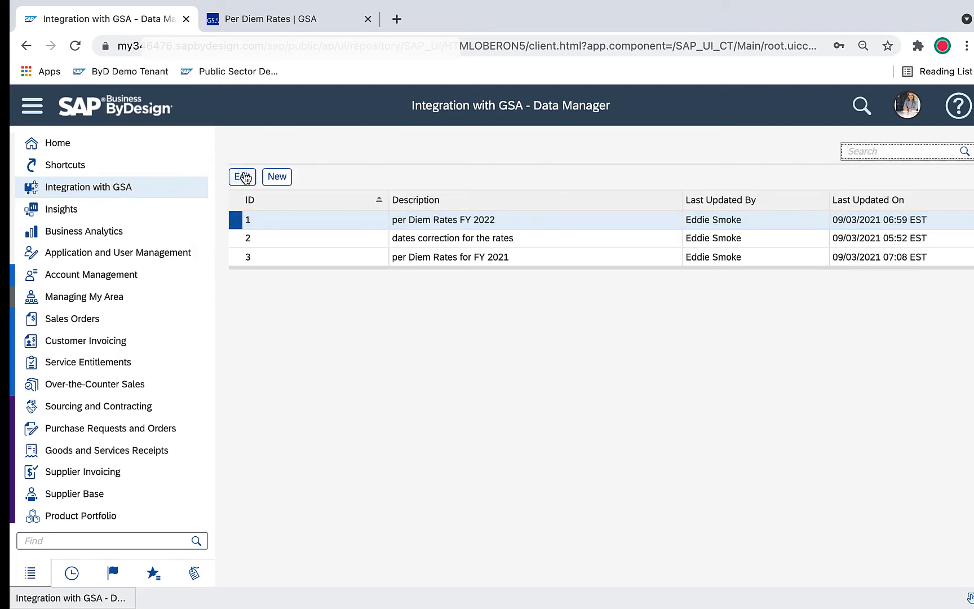
{"action": "left_click", "coordinate": [242, 177]}
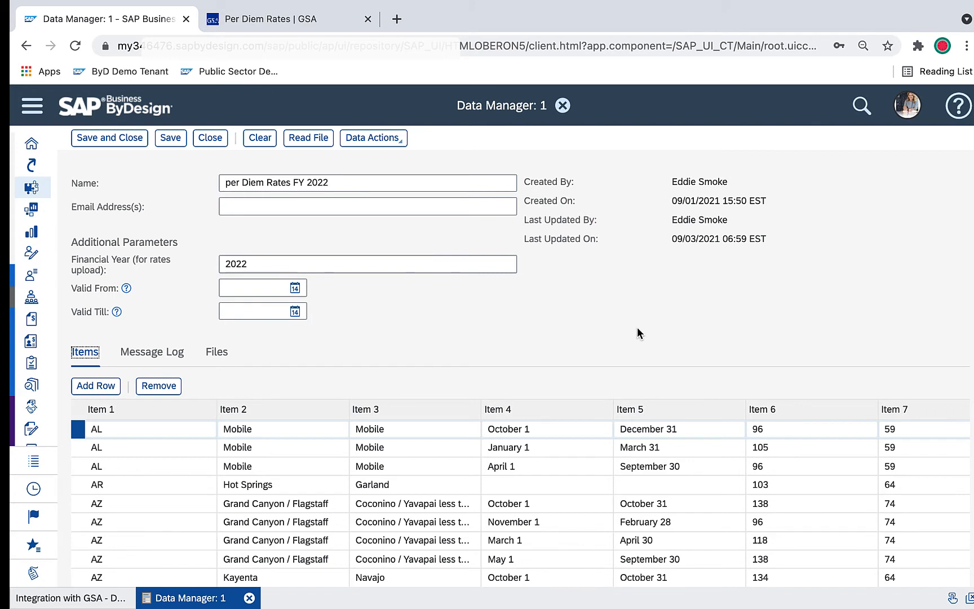
{"action": "left_click", "coordinate": [372, 141]}
{"action": "left_click", "coordinate": [383, 139]}
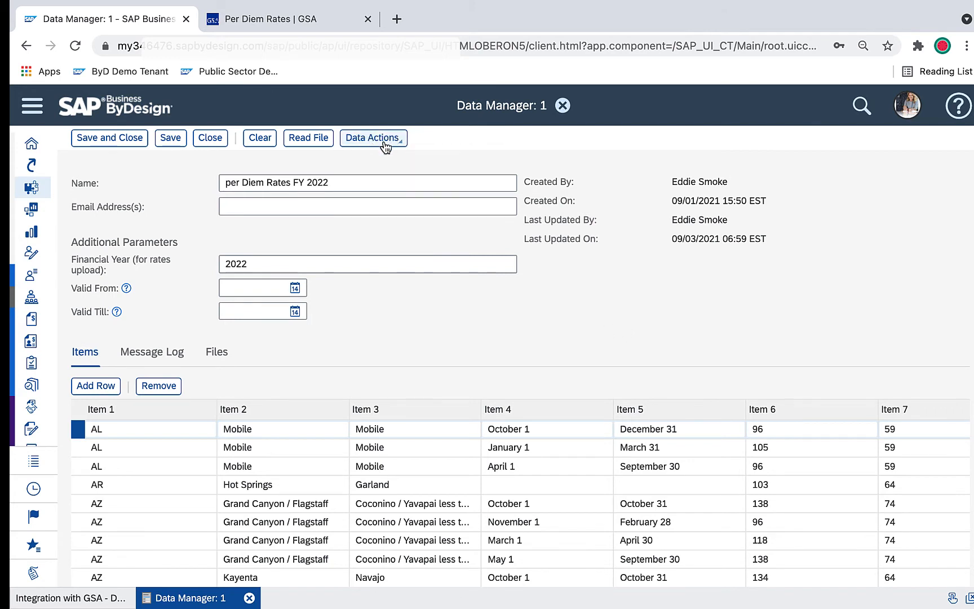
{"action": "left_click", "coordinate": [387, 139]}
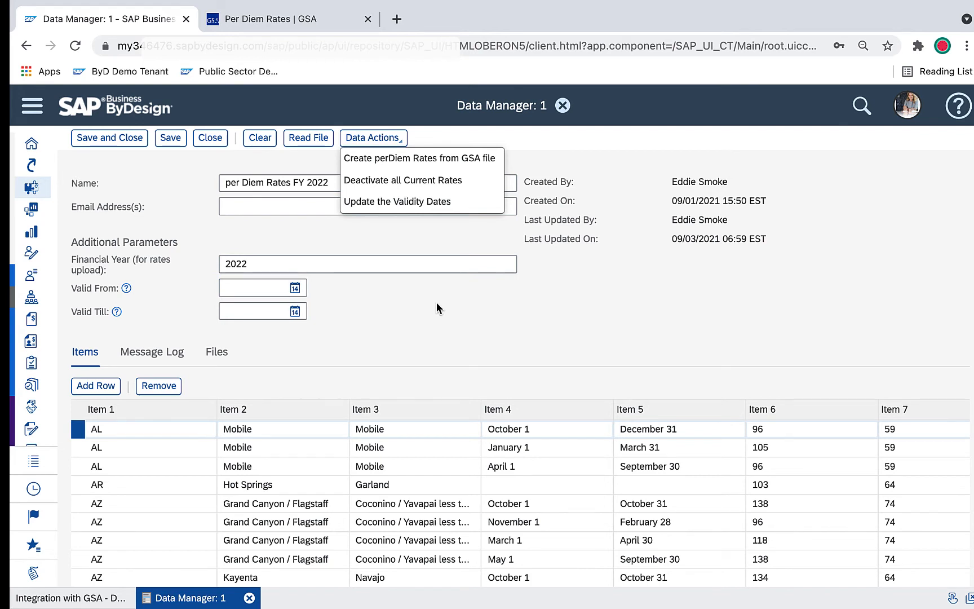
{"action": "left_click", "coordinate": [210, 138]}
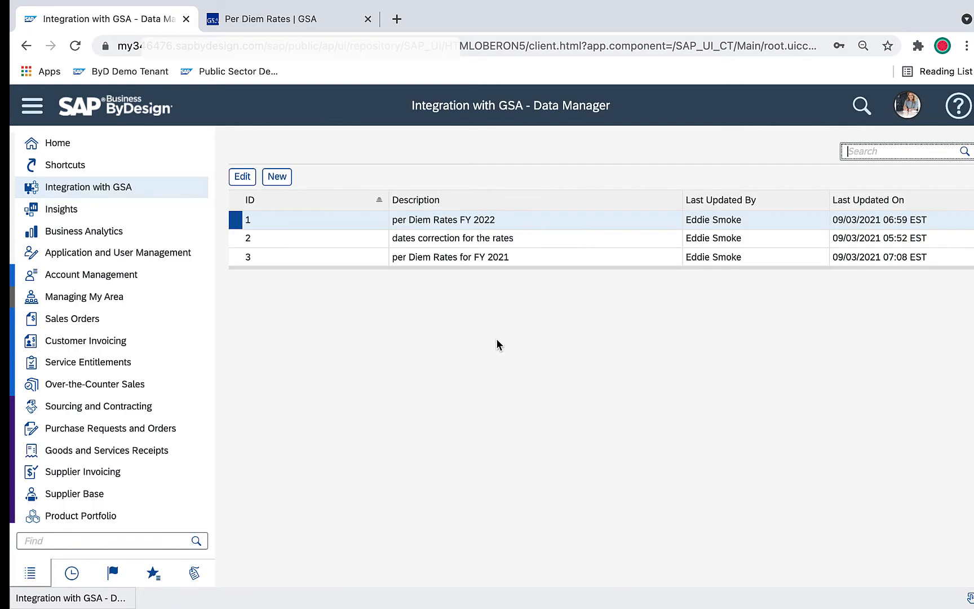
Switch to the Director01s browser profile and create an expense report.
{"action": "left_click", "coordinate": [942, 45]}
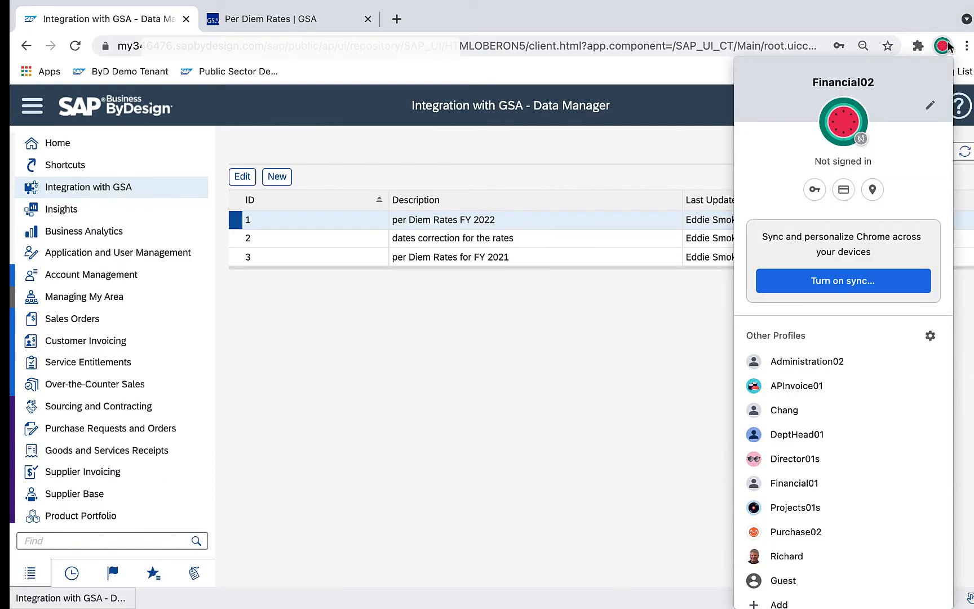
{"action": "left_click", "coordinate": [806, 459]}
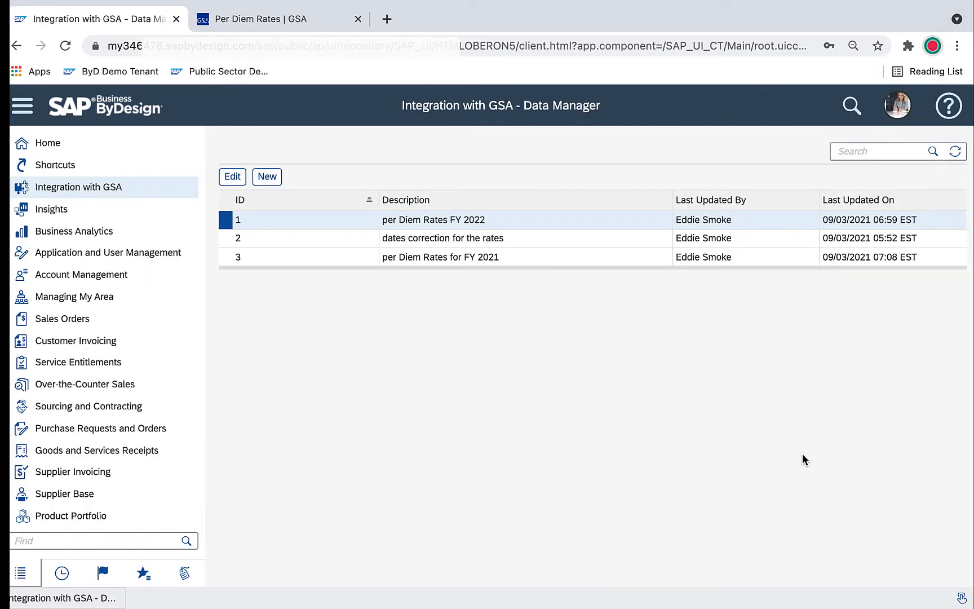
{"action": "left_click", "coordinate": [359, 400]}
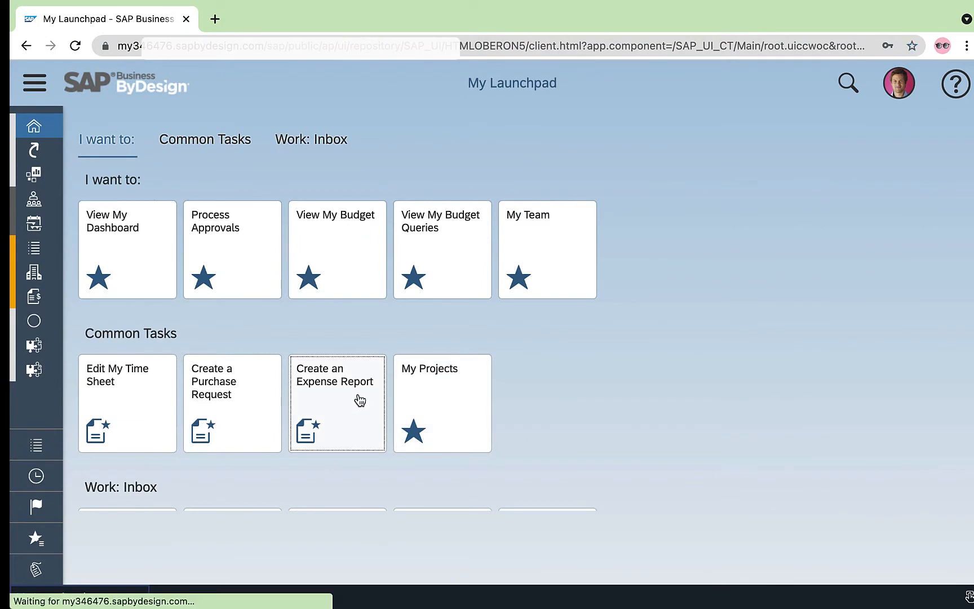
Set the expense report type to Business trip and enter Demo Trip as its purpose.
{"action": "left_click", "coordinate": [509, 248]}
{"action": "left_click", "coordinate": [438, 276]}
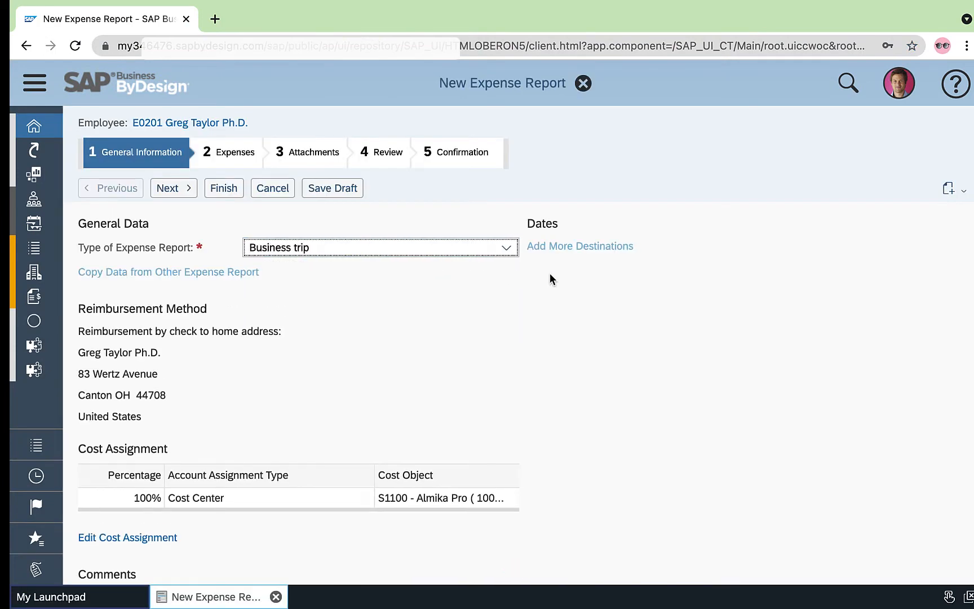
{"action": "left_click", "coordinate": [380, 277]}
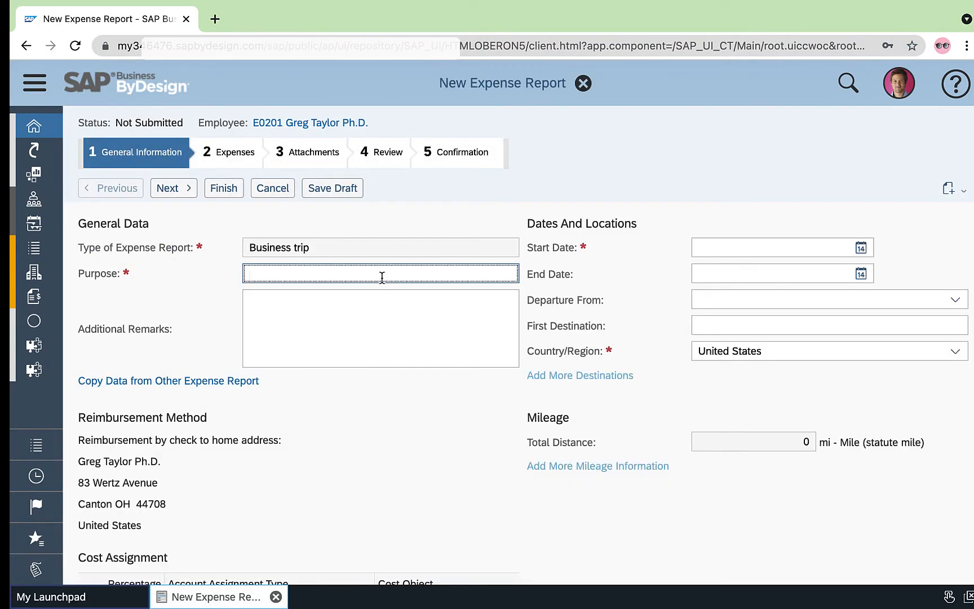
{"action": "type", "text": "Demo Trip"}
Set the trip's start date to 09/13/2021 and its end date to 09/16/2021.
{"action": "left_click", "coordinate": [861, 249]}
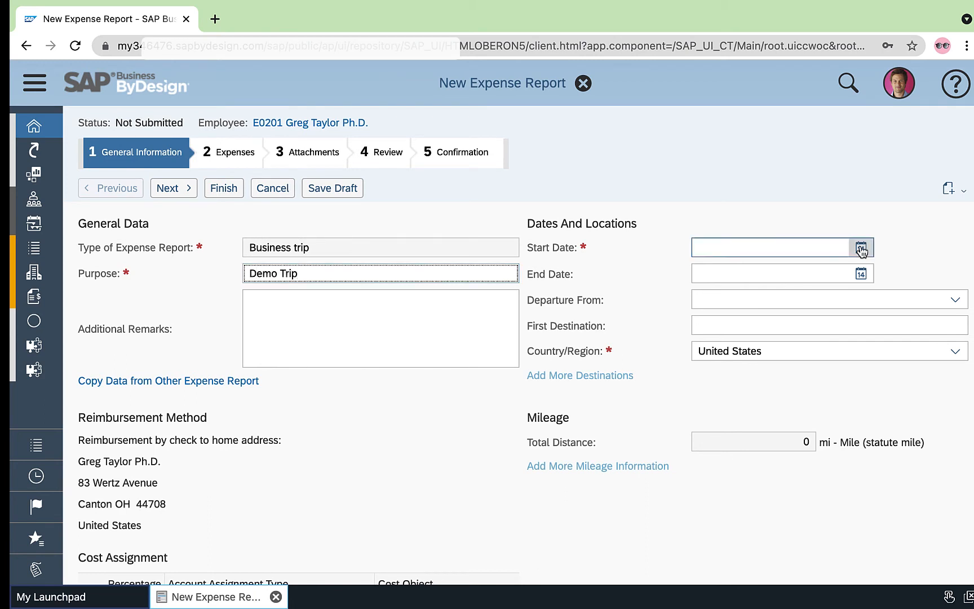
{"action": "left_click", "coordinate": [630, 284]}
{"action": "left_click", "coordinate": [646, 369]}
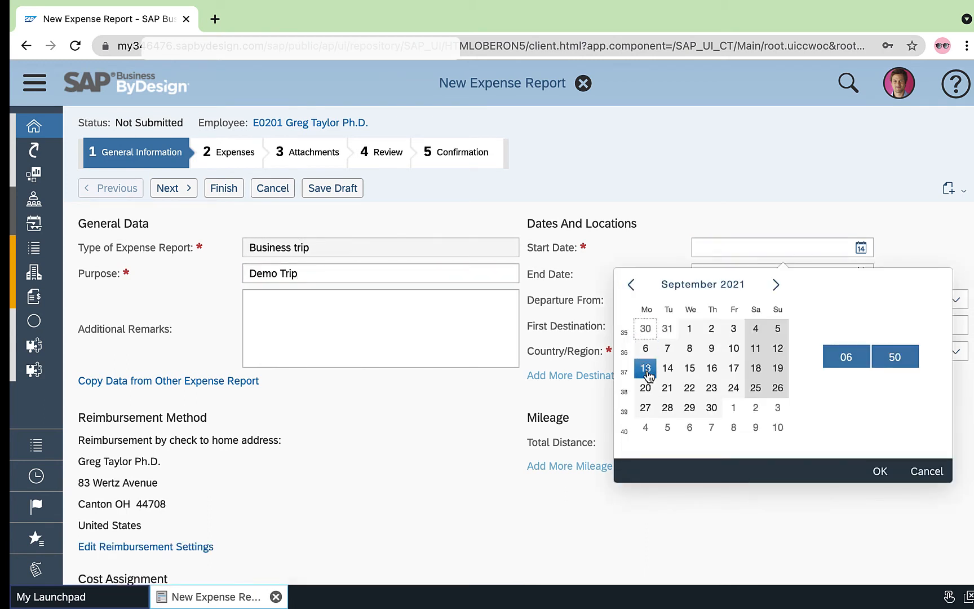
{"action": "left_click", "coordinate": [879, 471]}
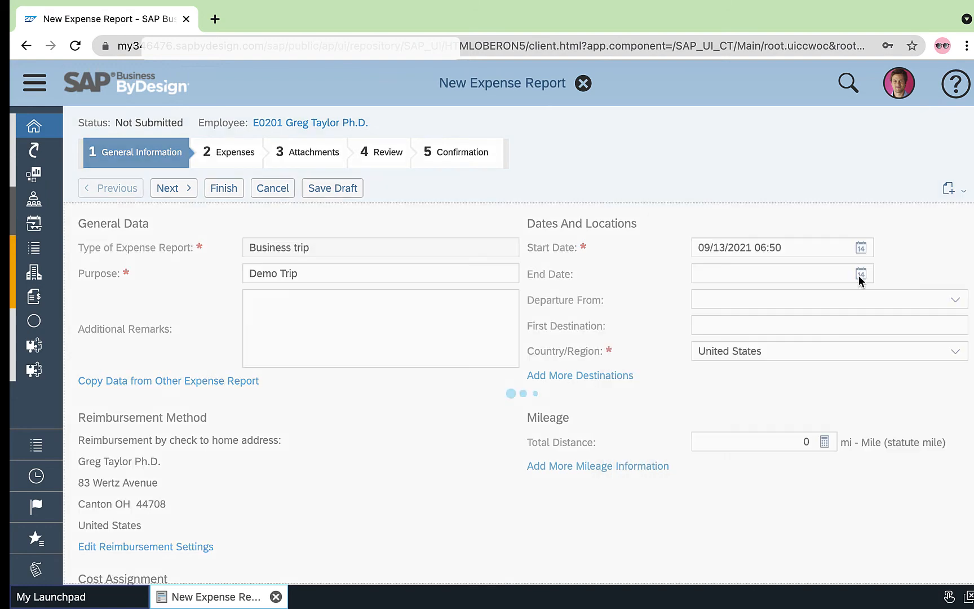
{"action": "left_click", "coordinate": [860, 277]}
{"action": "left_click", "coordinate": [711, 393]}
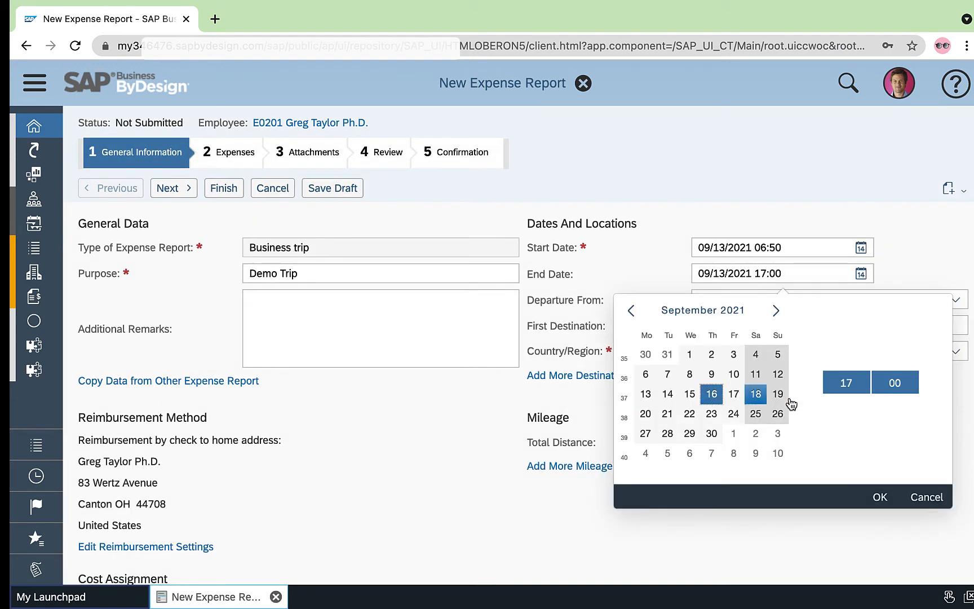
{"action": "left_click", "coordinate": [872, 492]}
Set the trip's departure to Home and its first destination to Houston.
{"action": "left_click", "coordinate": [852, 299]}
{"action": "left_click", "coordinate": [852, 322]}
{"action": "type", "text": "Houston"}
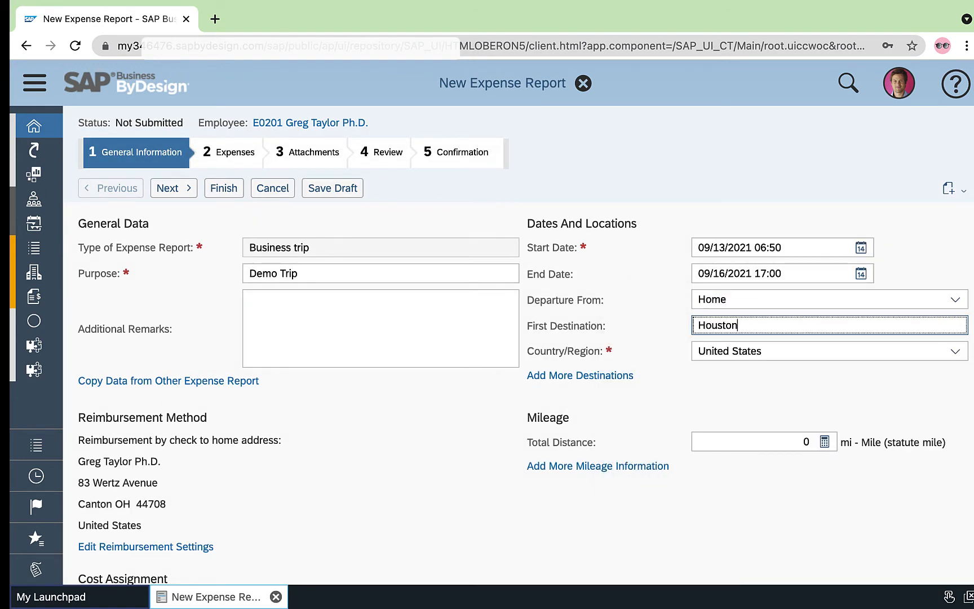
Add Miami as an additional trip destination with an arrival date of 09/15/2021.
{"action": "left_click", "coordinate": [586, 376]}
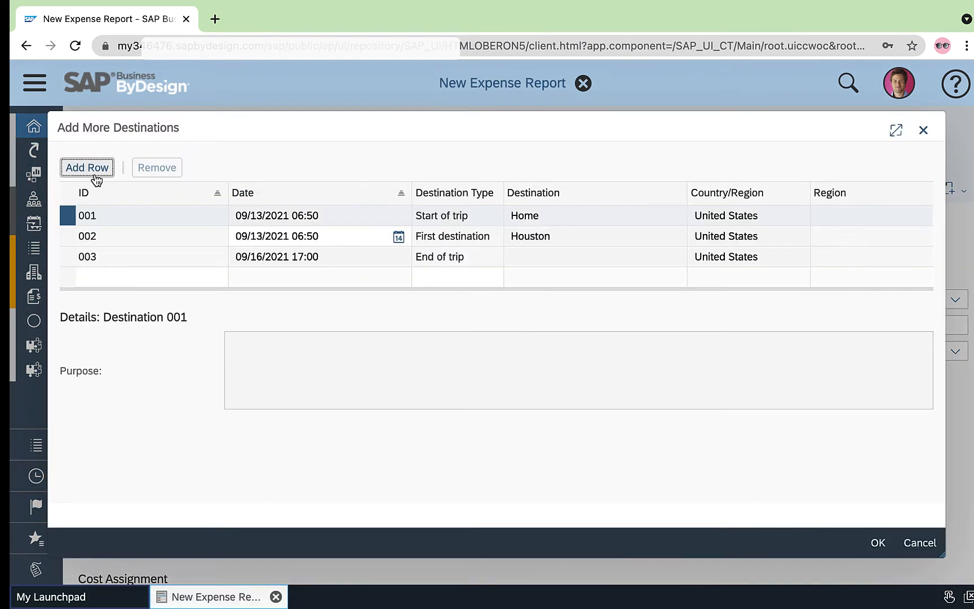
{"action": "left_click", "coordinate": [94, 178]}
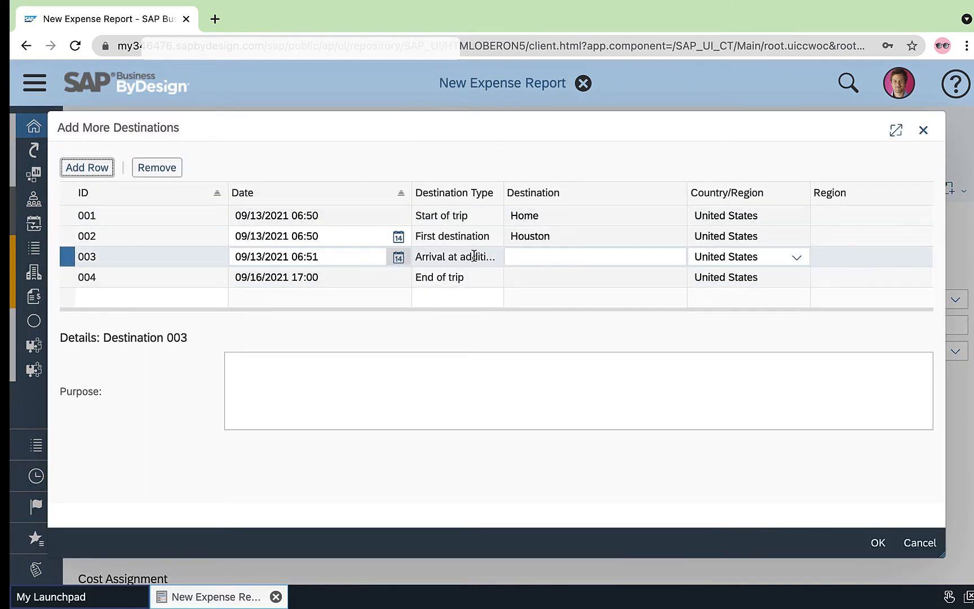
{"action": "left_click", "coordinate": [399, 257]}
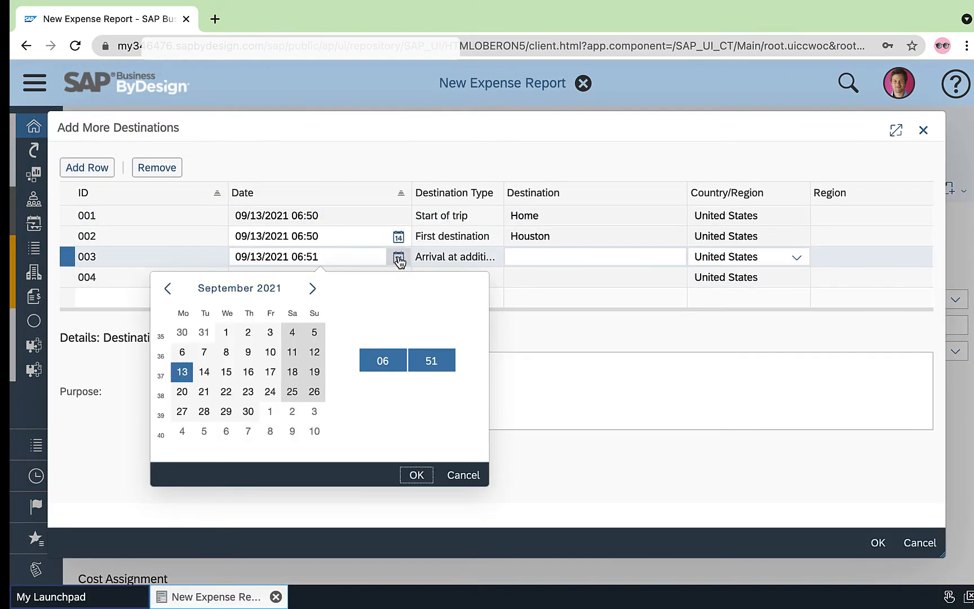
{"action": "left_click", "coordinate": [226, 372]}
{"action": "key", "text": "Tab"}
{"action": "type", "text": "Miami"}
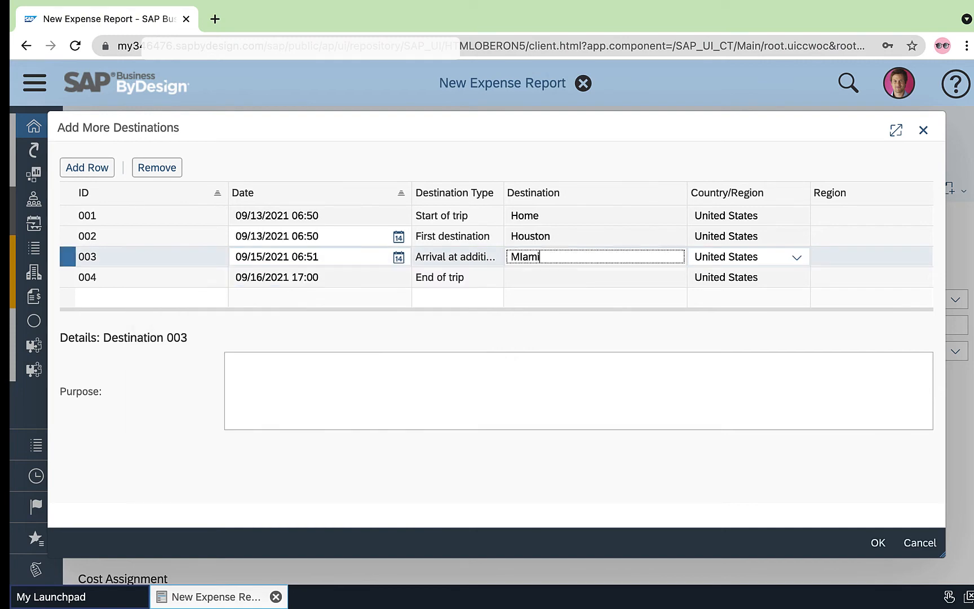
{"action": "left_click", "coordinate": [877, 544]}
Add a Per Diem expense dated 09/16/2021 to the report and check its calculation messages.
{"action": "left_click", "coordinate": [172, 189]}
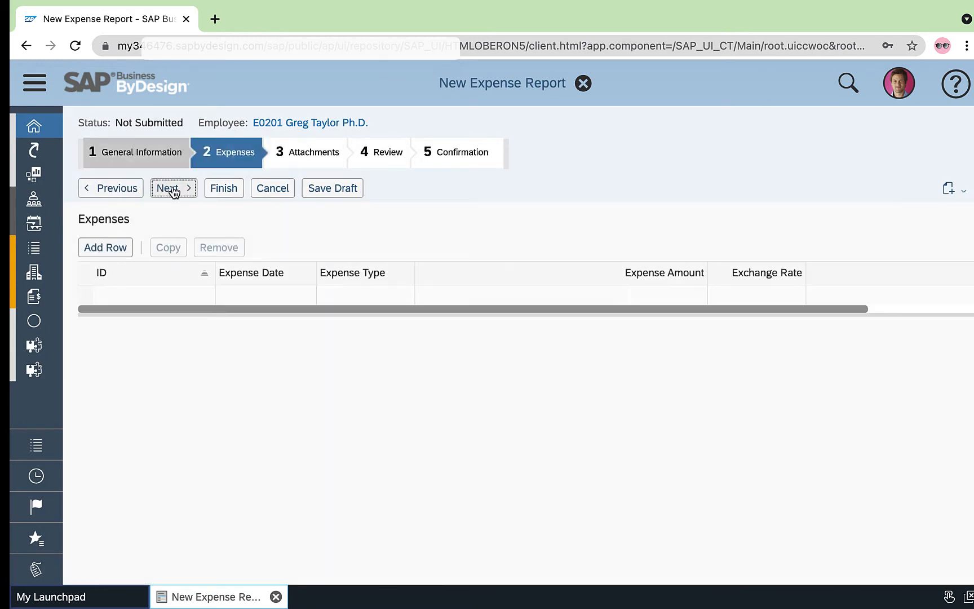
{"action": "left_click", "coordinate": [114, 251]}
{"action": "left_click", "coordinate": [261, 295]}
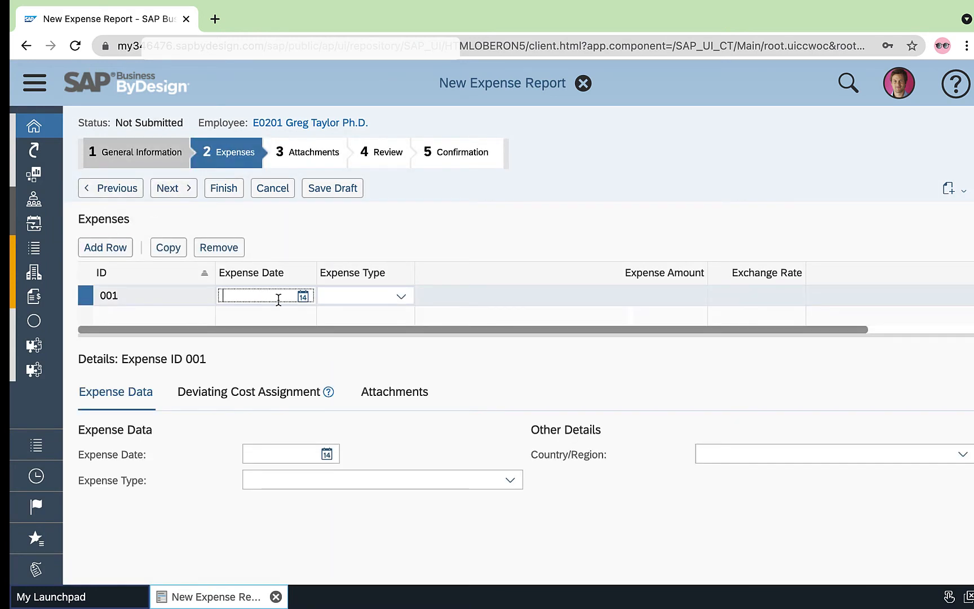
{"action": "left_click", "coordinate": [273, 411]}
{"action": "left_click", "coordinate": [400, 296]}
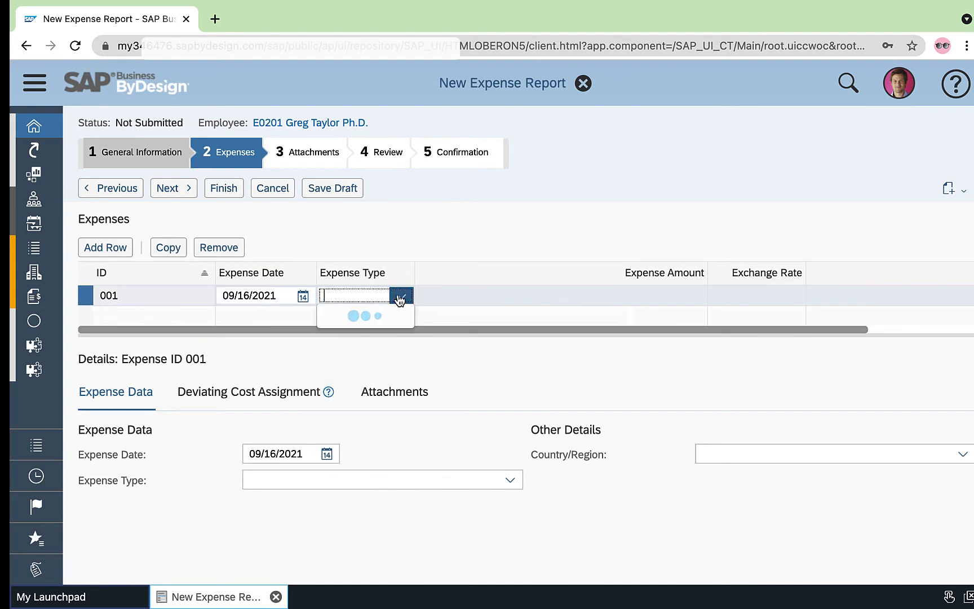
{"action": "scroll", "coordinate": [401, 376], "scroll_direction": "down", "scroll_amount": 3}
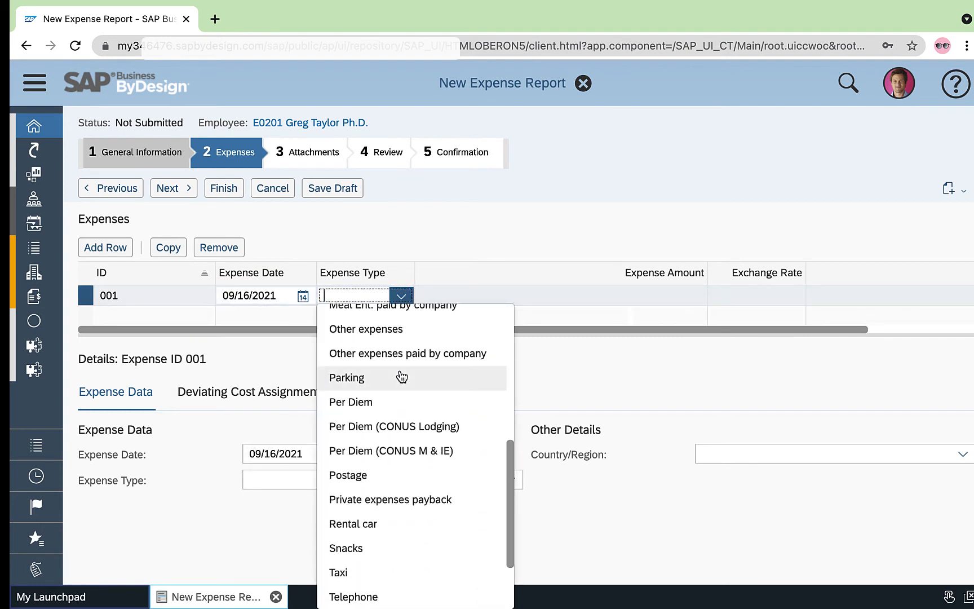
{"action": "left_click", "coordinate": [402, 407]}
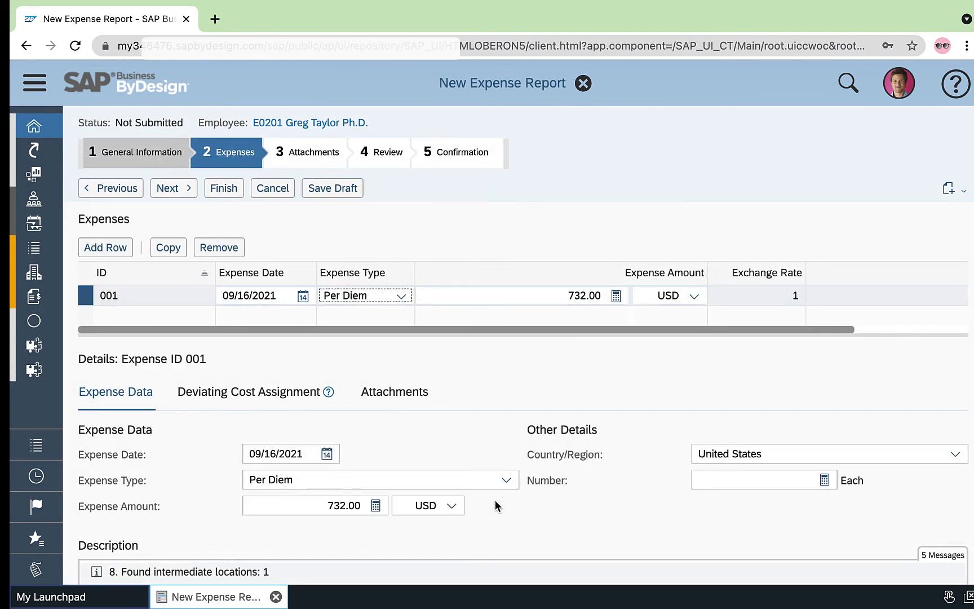
{"action": "mouse_move", "coordinate": [491, 572]}
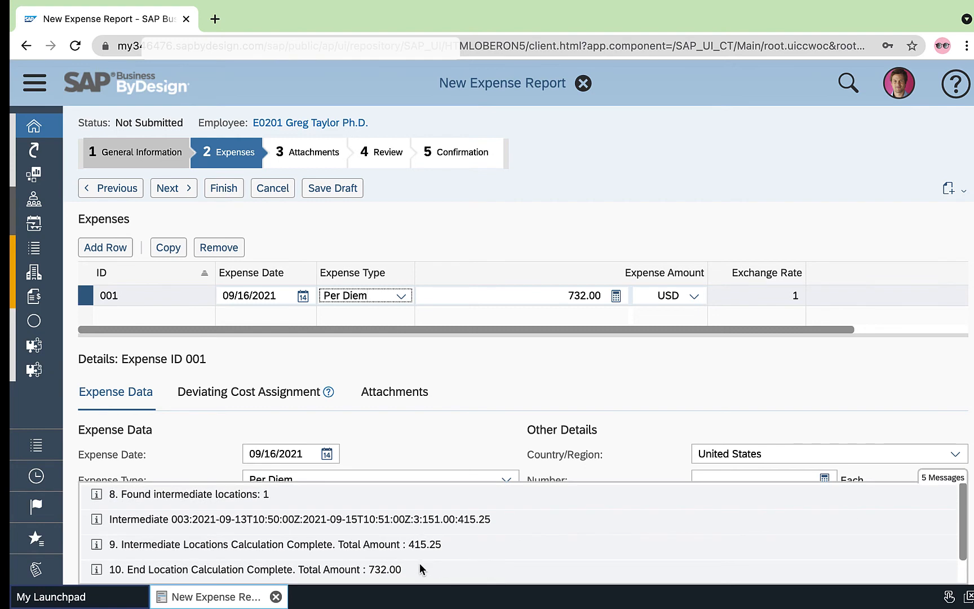
Try to override the calculated per diem expense amount with 850 USD.
{"action": "key", "text": "Tab"}
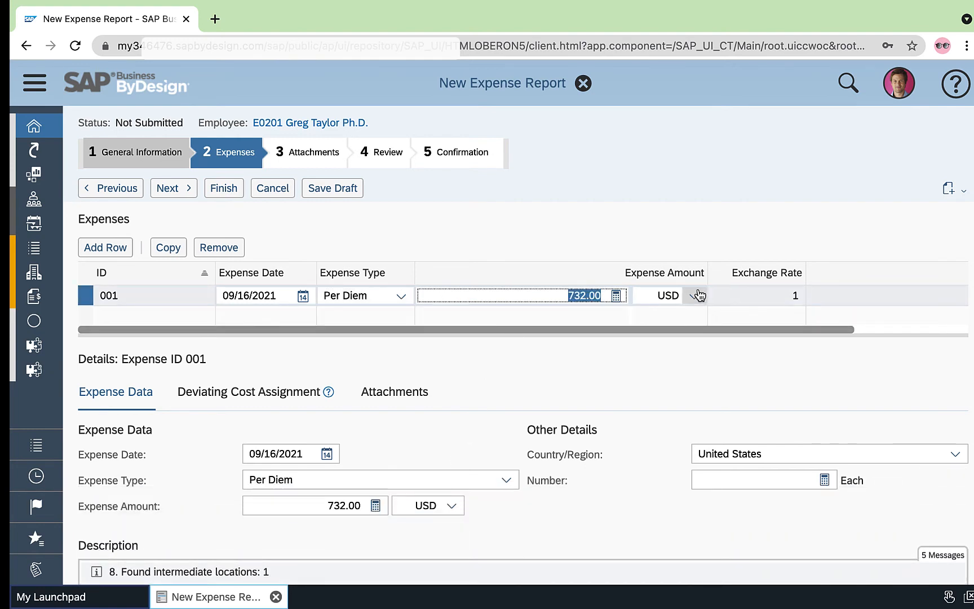
{"action": "key", "text": "BackSpace"}
{"action": "type", "text": "850"}
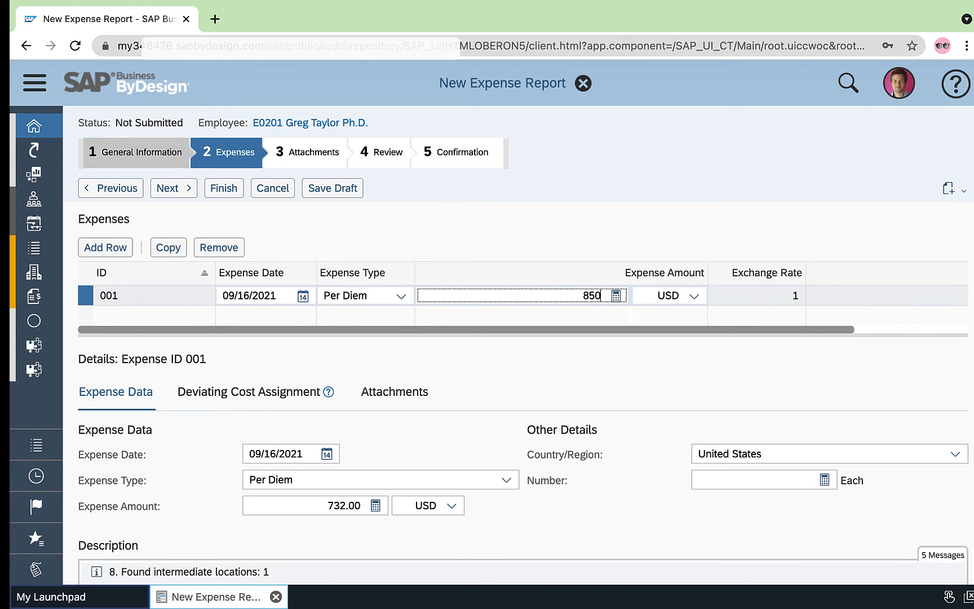
{"action": "key", "text": "Tab"}
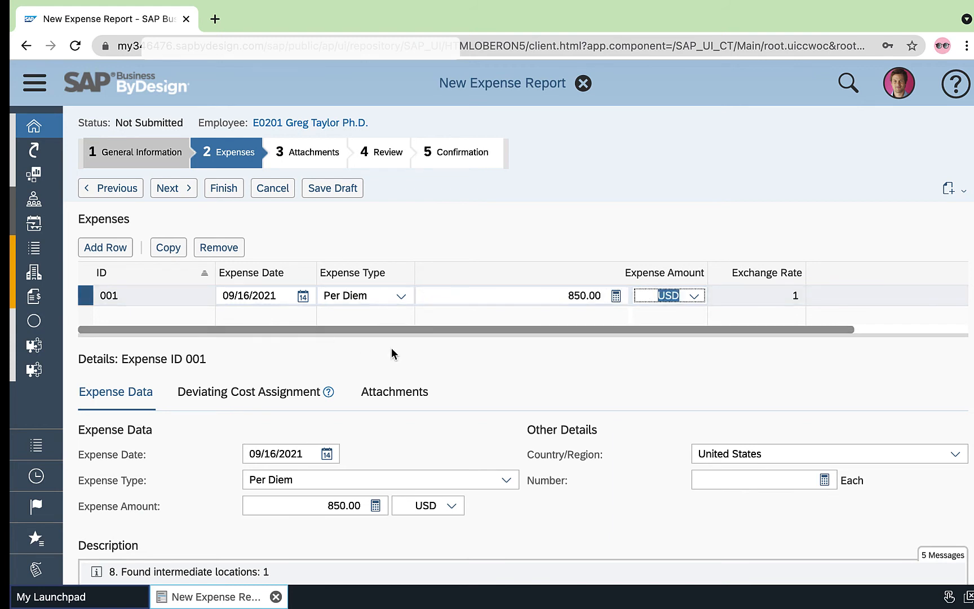
{"action": "left_click", "coordinate": [750, 480]}
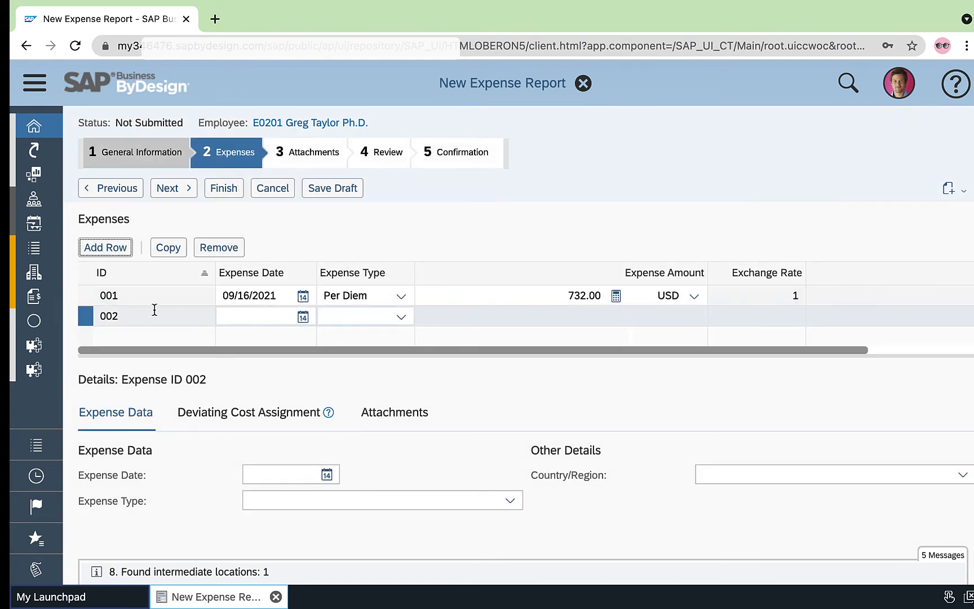
Remove the empty second expense row and advance the expense report past the attachments to its review stage.
{"action": "left_click", "coordinate": [214, 248]}
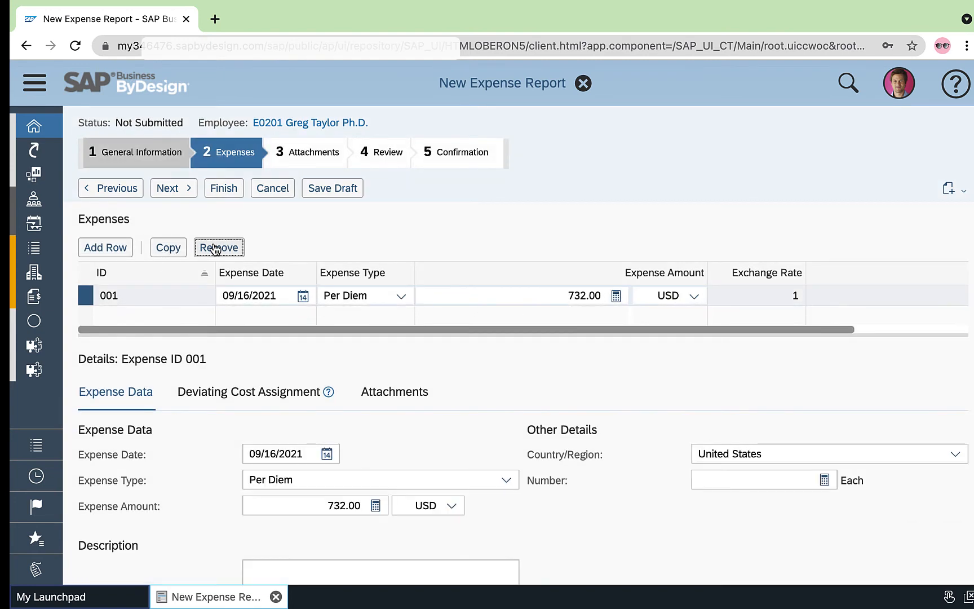
{"action": "left_click", "coordinate": [172, 189]}
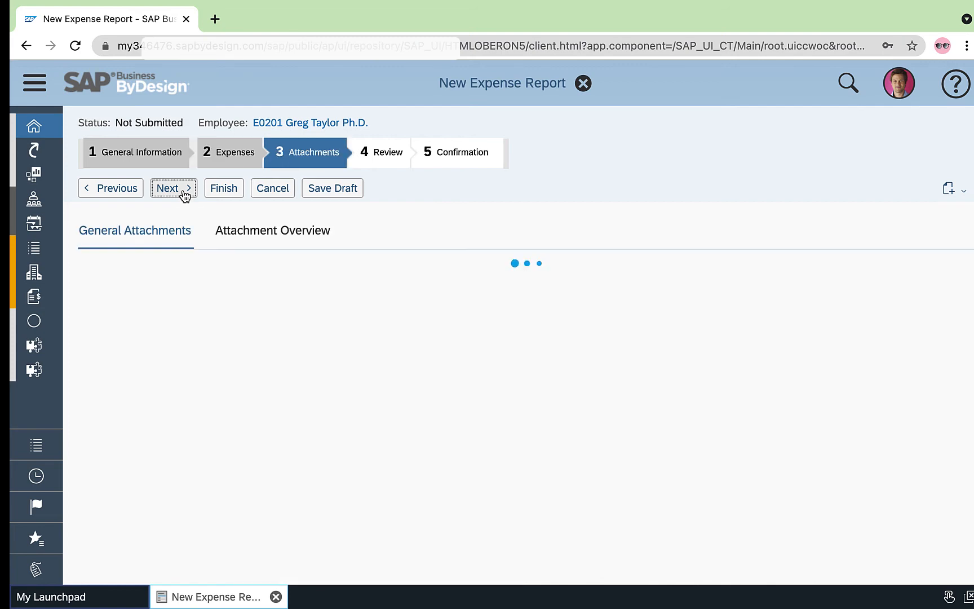
{"action": "left_click", "coordinate": [183, 190]}
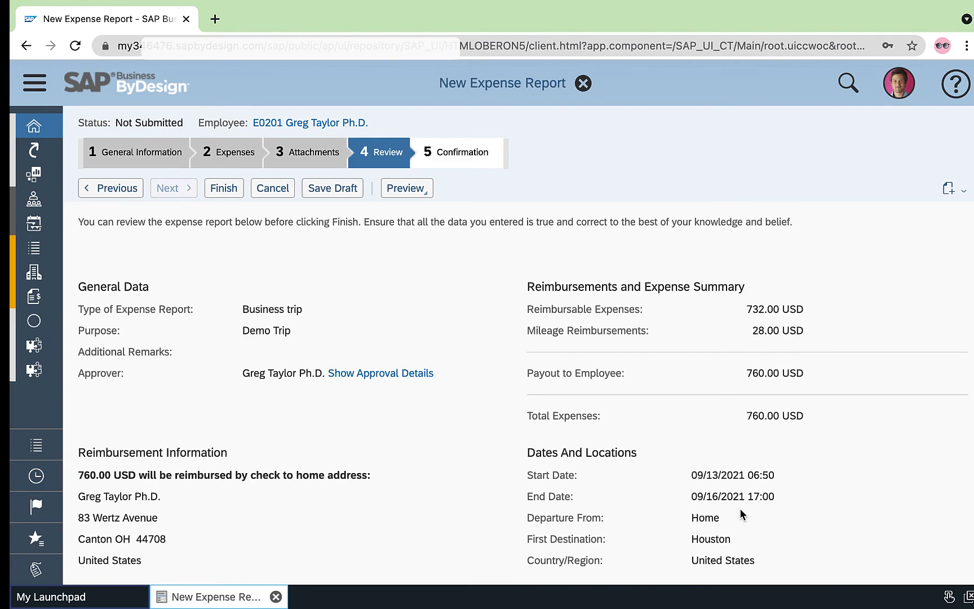
Check the reimbursement summary, trip dates, cost assignment and mileage, and finish the expense report.
{"action": "scroll", "coordinate": [741, 514], "scroll_direction": "down", "scroll_amount": 3}
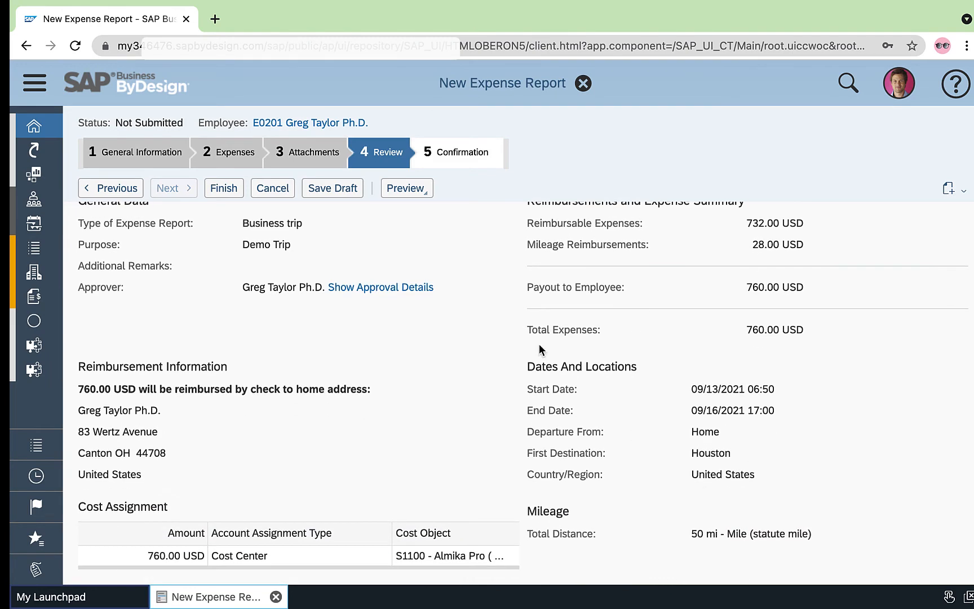
{"action": "left_click", "coordinate": [234, 189]}
{"action": "left_click", "coordinate": [267, 211]}
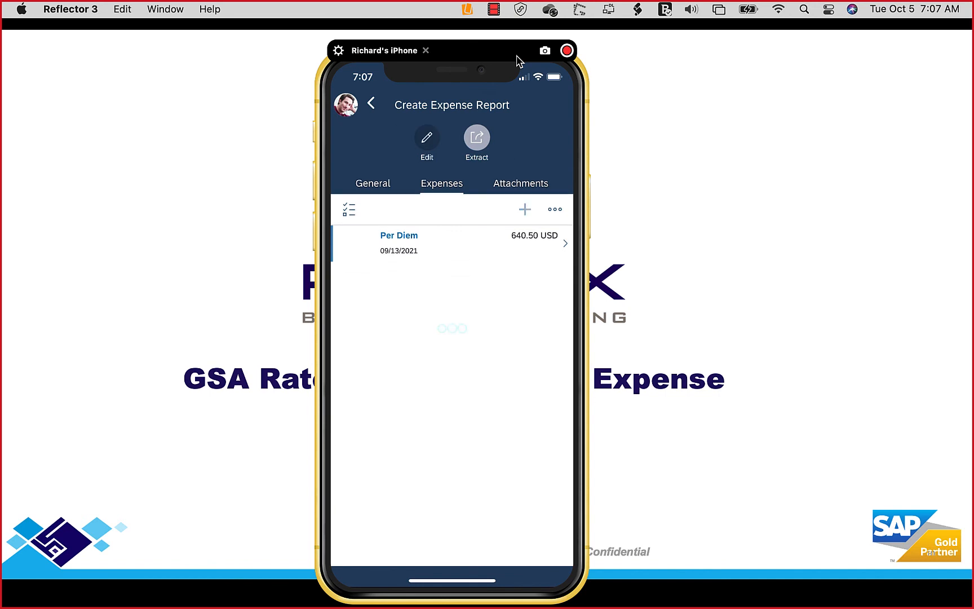
{"action": "key", "text": "super+Tab"}
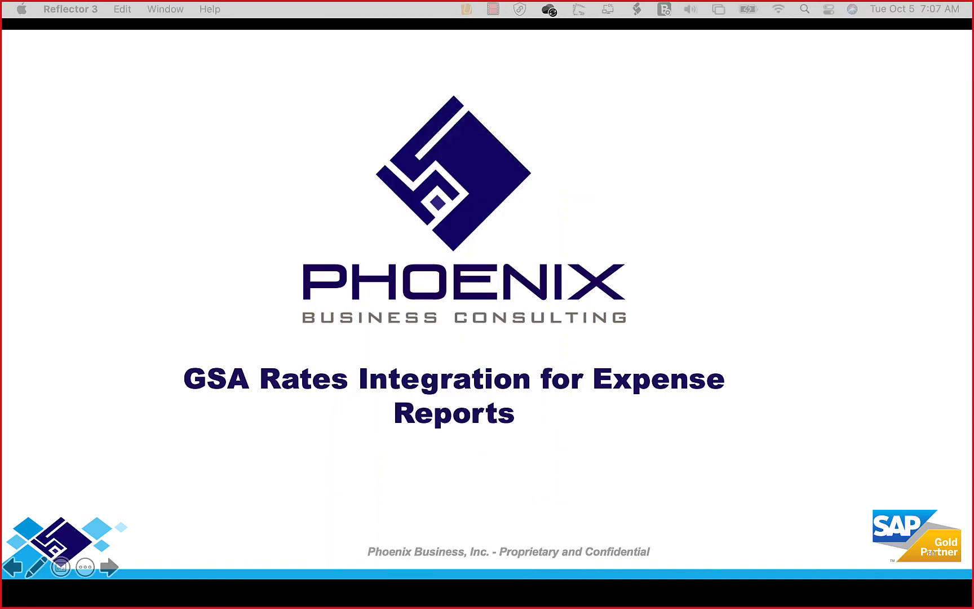